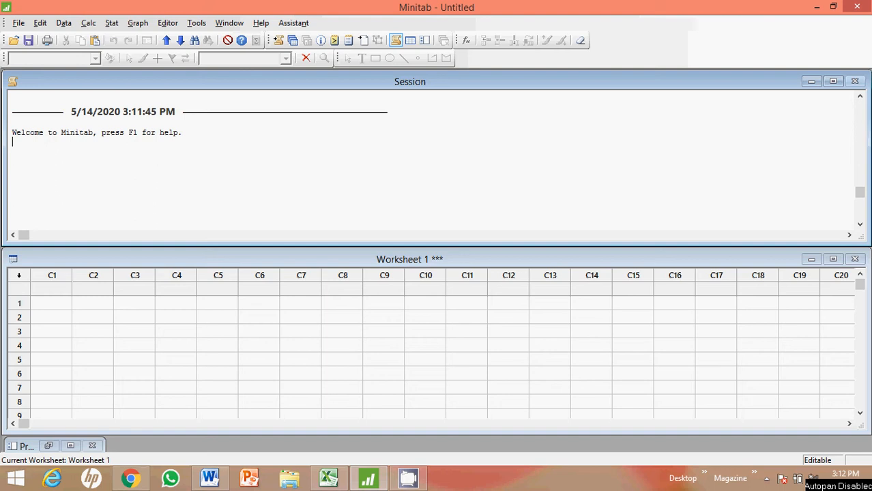
Switch to Excel and copy the full Groups, AGE and WEIGHT table in A1:C21, including its headers
{"action": "left_click", "coordinate": [329, 479]}
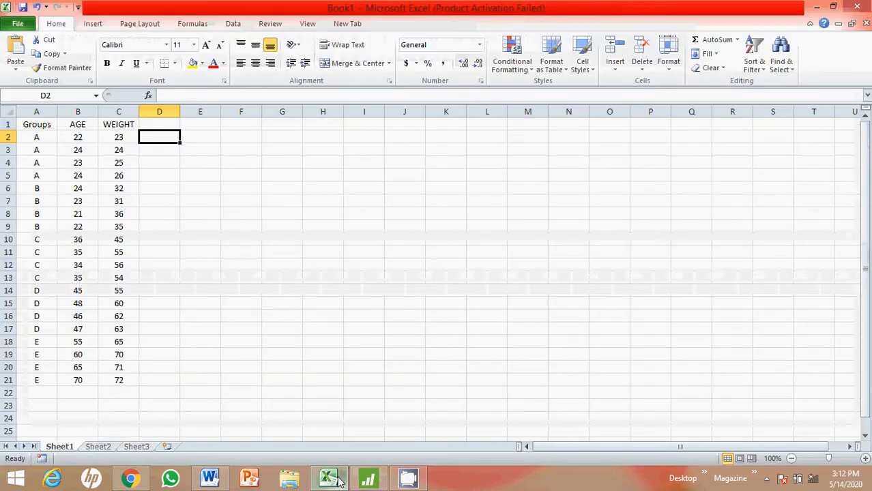
{"action": "left_click", "coordinate": [47, 122]}
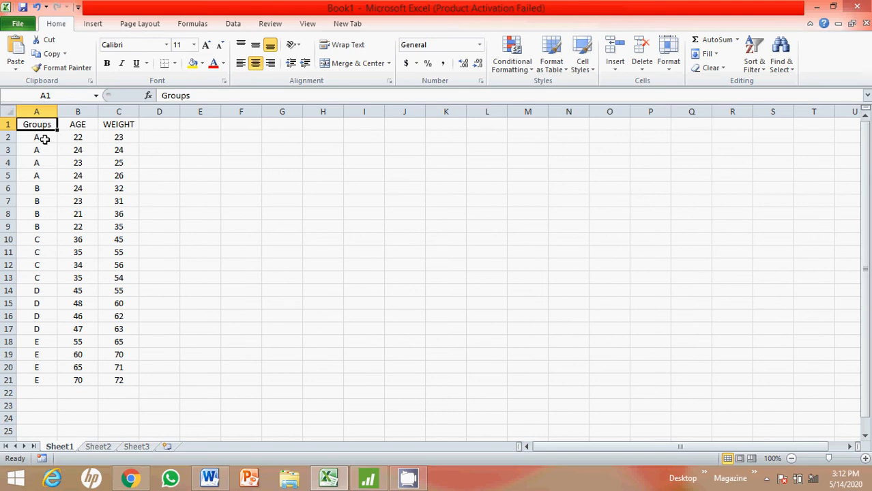
{"action": "left_click_drag", "start_coordinate": [42, 138], "coordinate": [46, 228]}
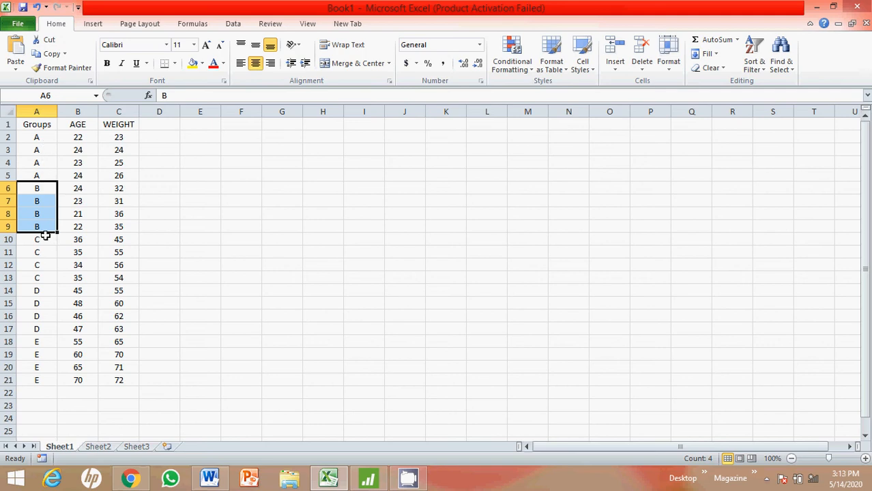
{"action": "left_click", "coordinate": [80, 126]}
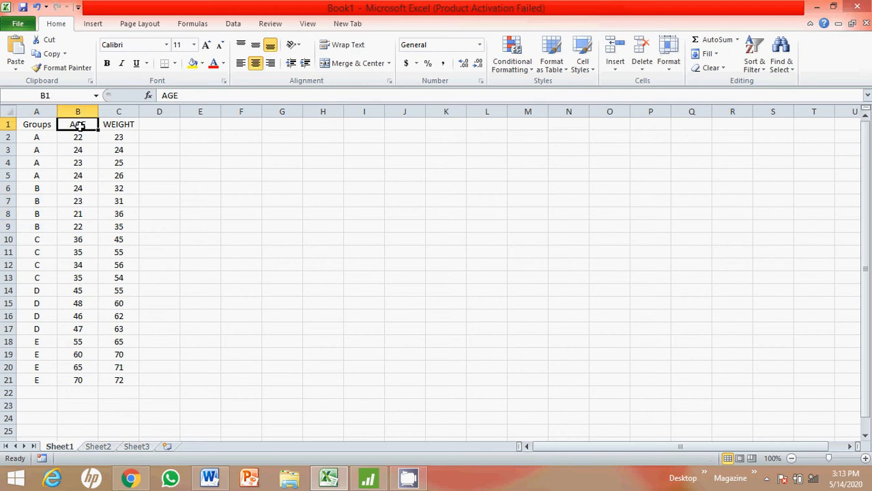
{"action": "left_click", "coordinate": [107, 122]}
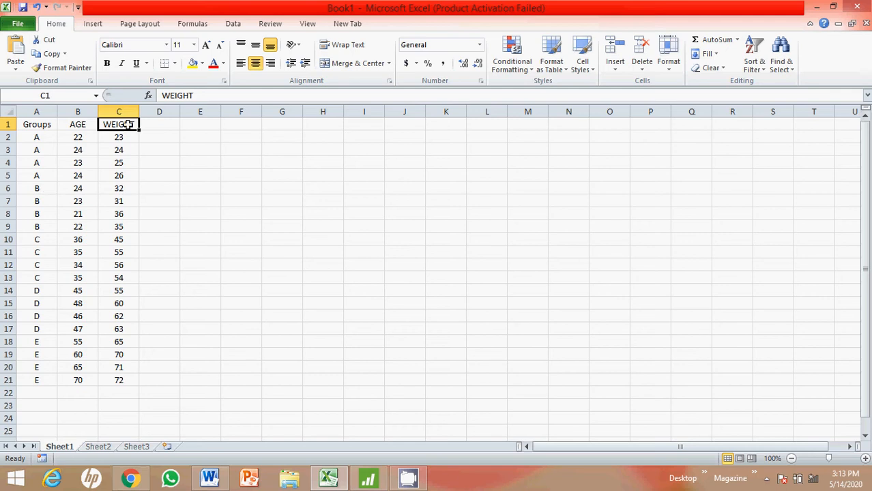
{"action": "left_click_drag", "start_coordinate": [128, 124], "coordinate": [26, 374]}
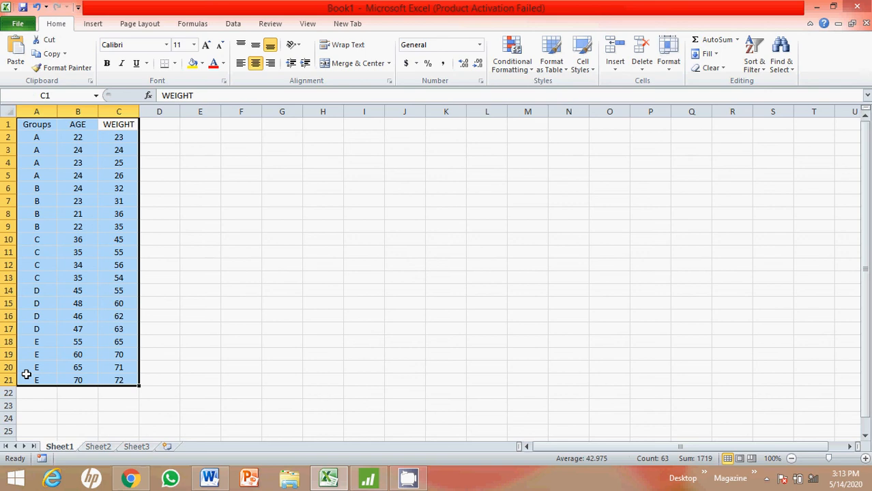
{"action": "key", "text": "ctrl+c"}
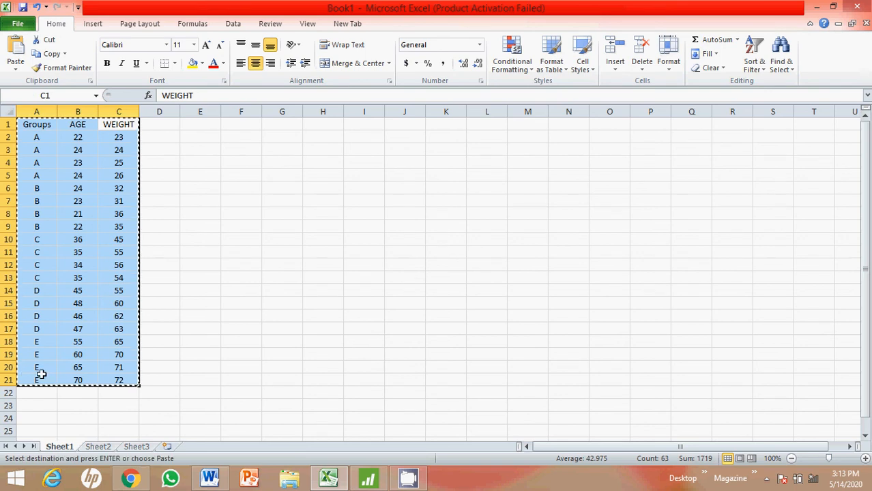
Switch to Minitab and paste the copied table into Worksheet 1, with its headers in the column-name row starting at C1
{"action": "left_click", "coordinate": [370, 482]}
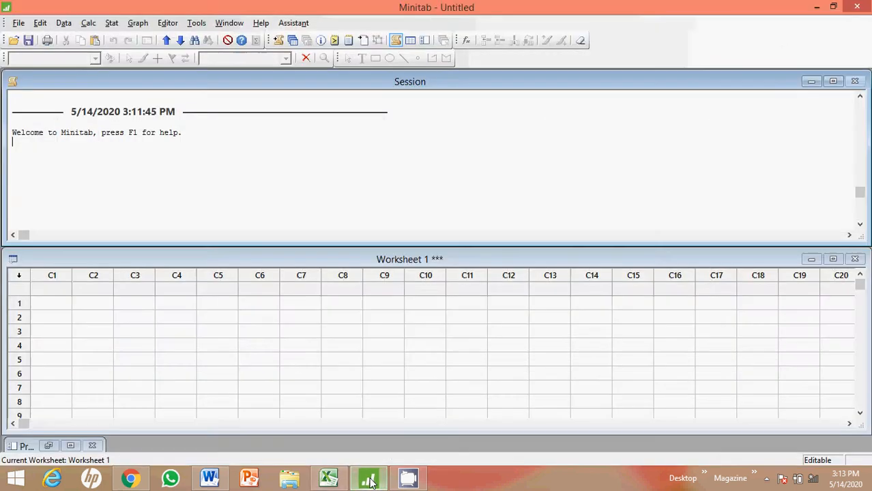
{"action": "left_click", "coordinate": [48, 293]}
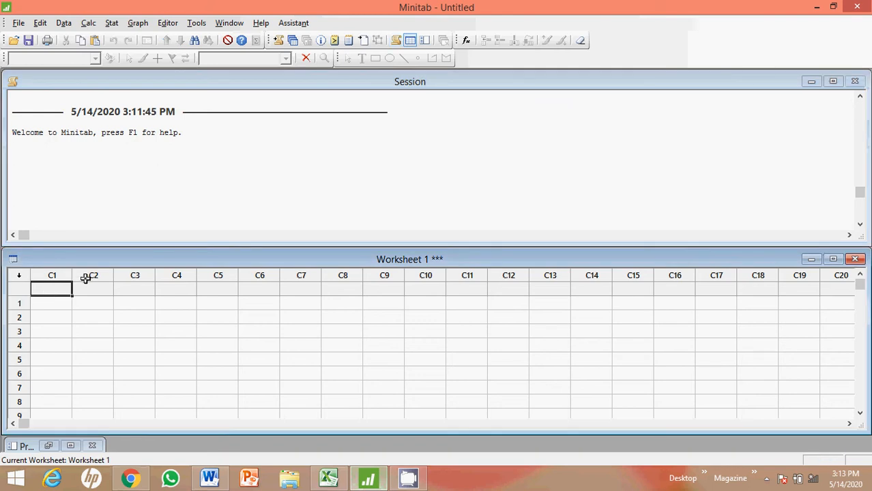
{"action": "left_click", "coordinate": [17, 304]}
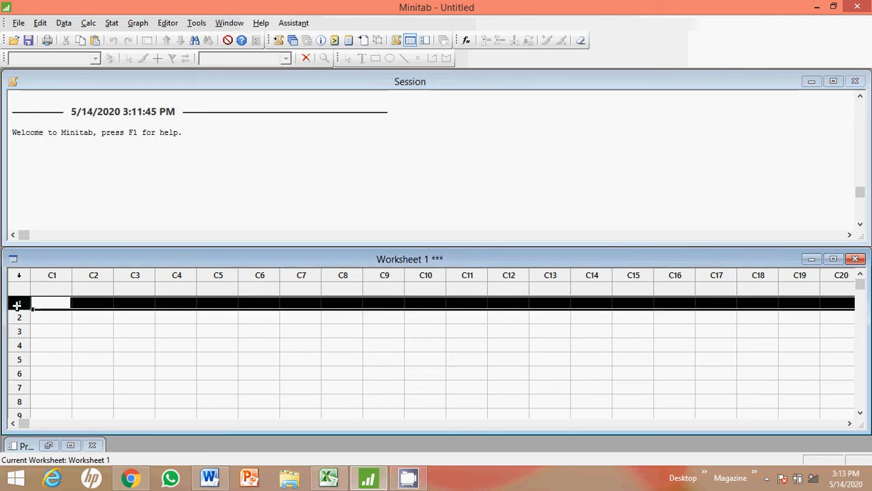
{"action": "left_click", "coordinate": [45, 303]}
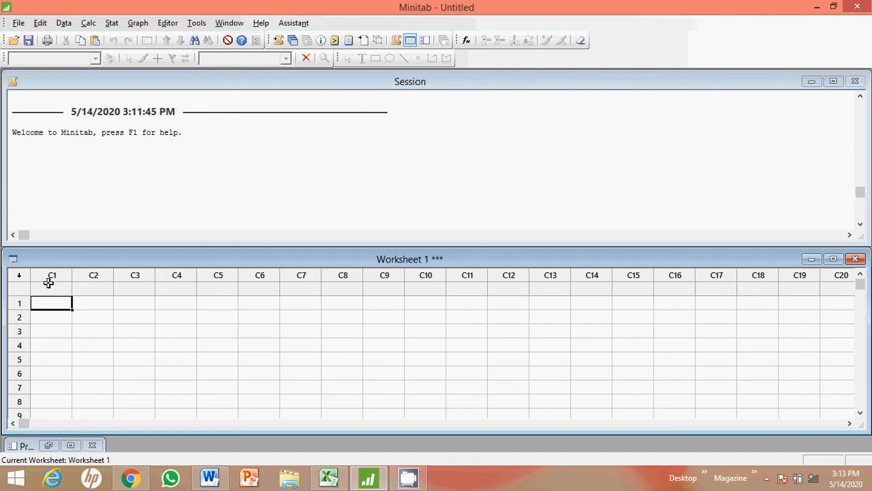
{"action": "left_click", "coordinate": [48, 290]}
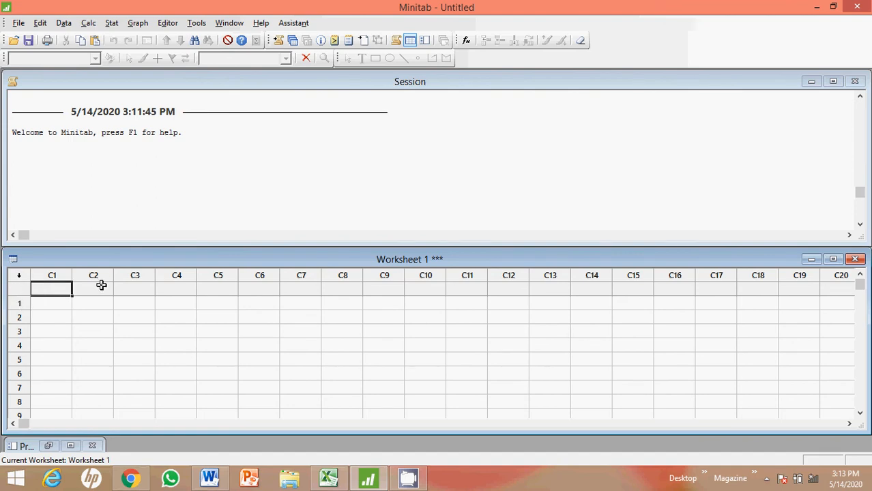
{"action": "left_click", "coordinate": [50, 306]}
{"action": "right_click", "coordinate": [51, 288]}
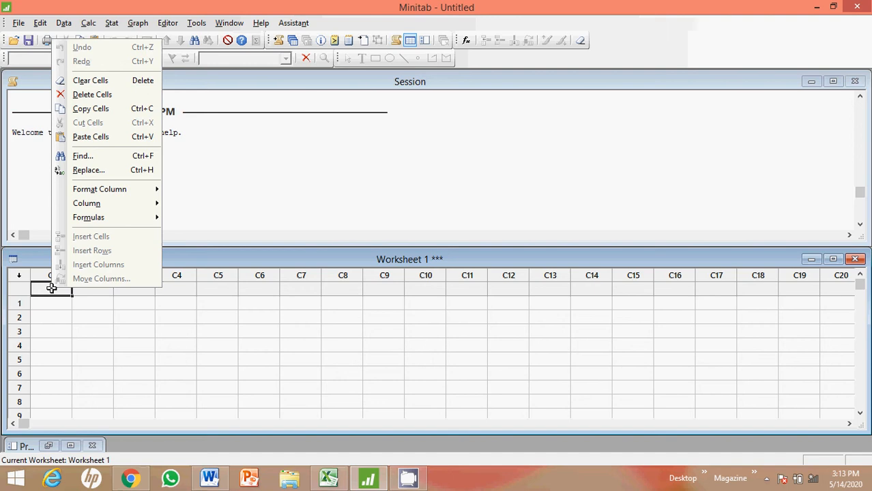
{"action": "left_click", "coordinate": [106, 138]}
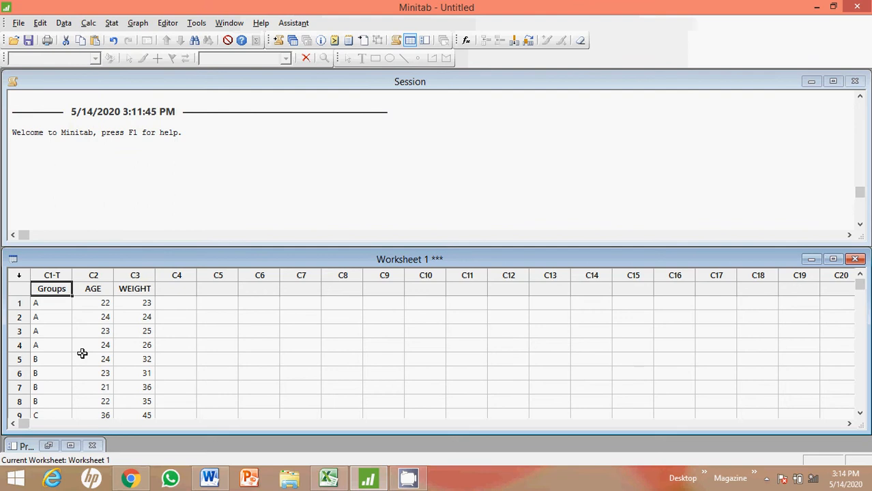
{"action": "scroll", "coordinate": [82, 354], "scroll_direction": "down", "scroll_amount": 7}
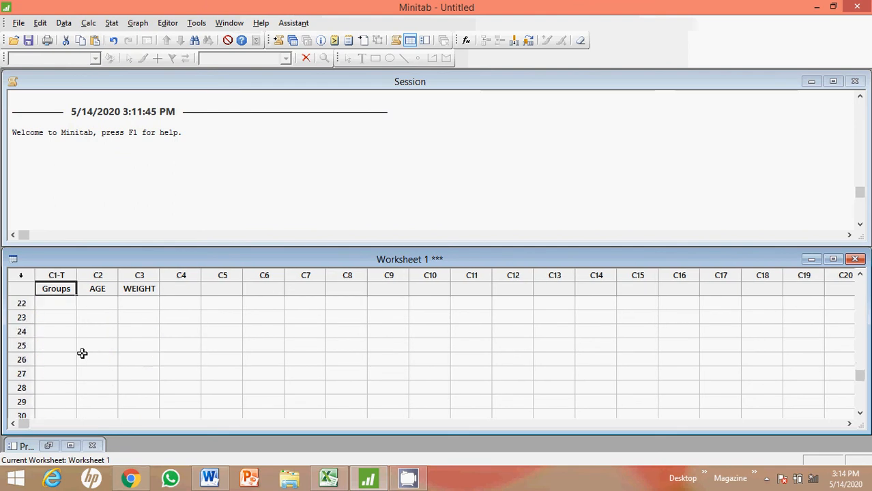
{"action": "scroll", "coordinate": [82, 353], "scroll_direction": "up", "scroll_amount": 7}
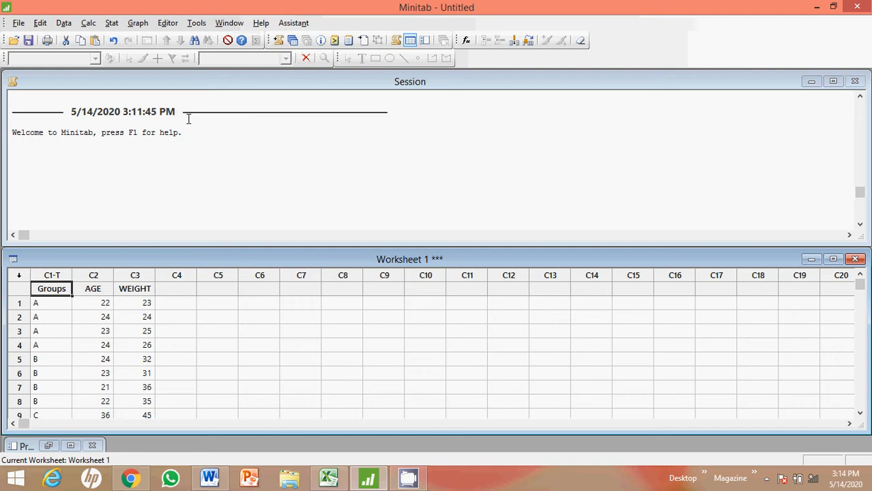
Set up a one-way ANOVA with AGE as the response and Groups as the factor
{"action": "left_click", "coordinate": [111, 27]}
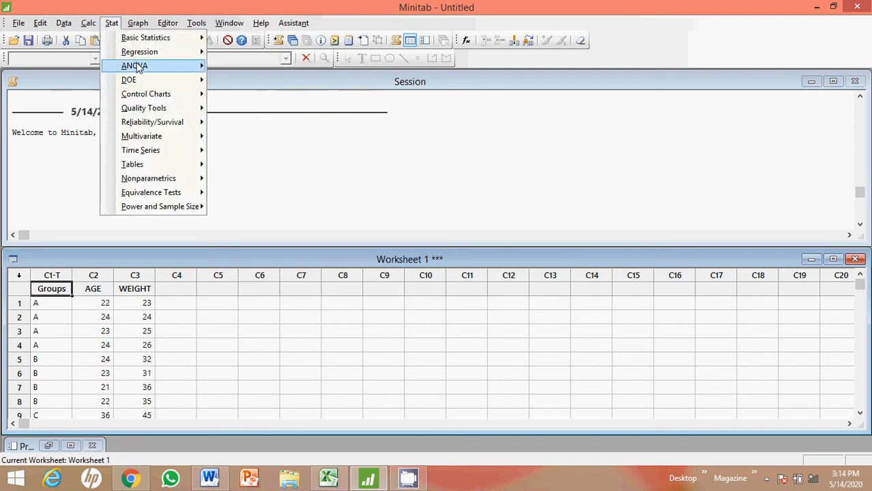
{"action": "mouse_move", "coordinate": [140, 68]}
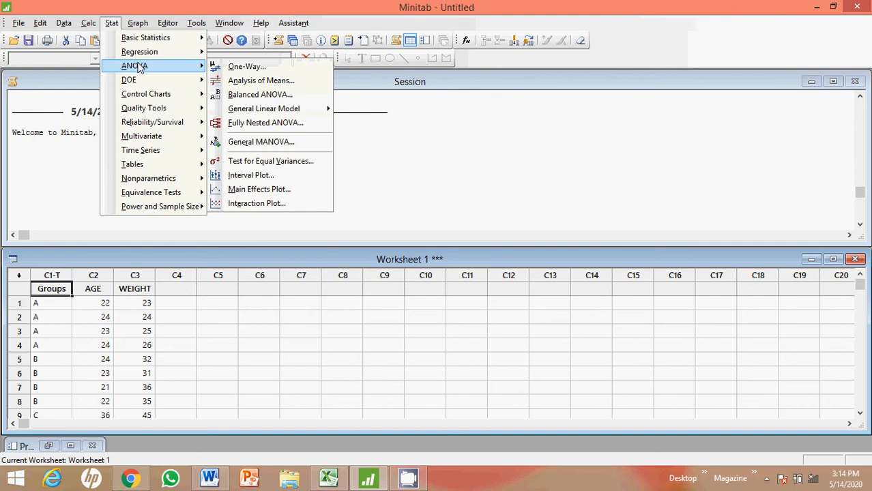
{"action": "left_click", "coordinate": [263, 70]}
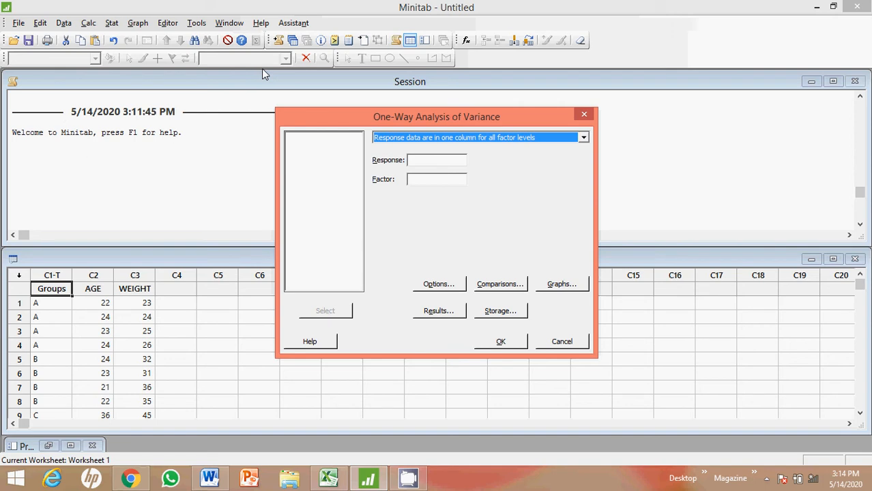
{"action": "left_click", "coordinate": [419, 161]}
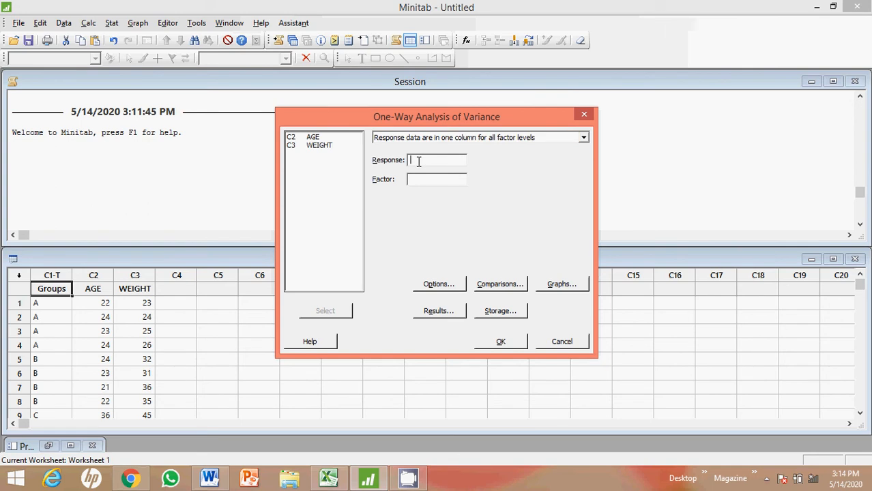
{"action": "left_click", "coordinate": [313, 139]}
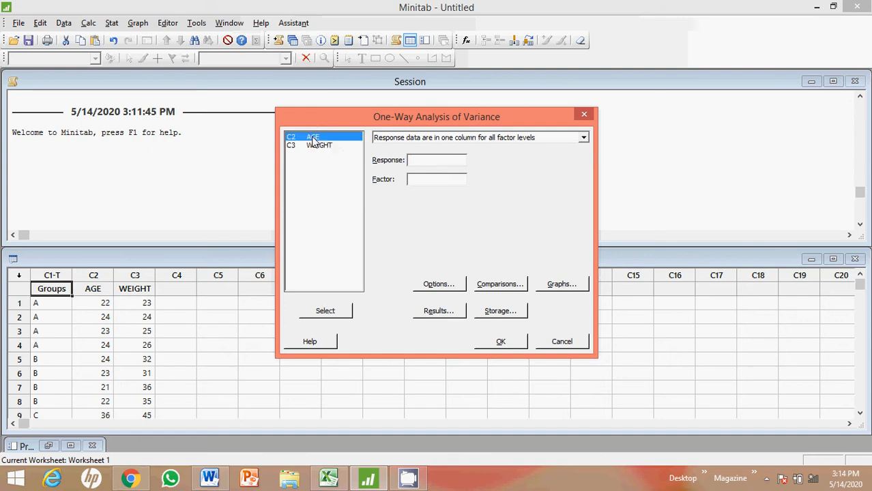
{"action": "double_click", "coordinate": [313, 140]}
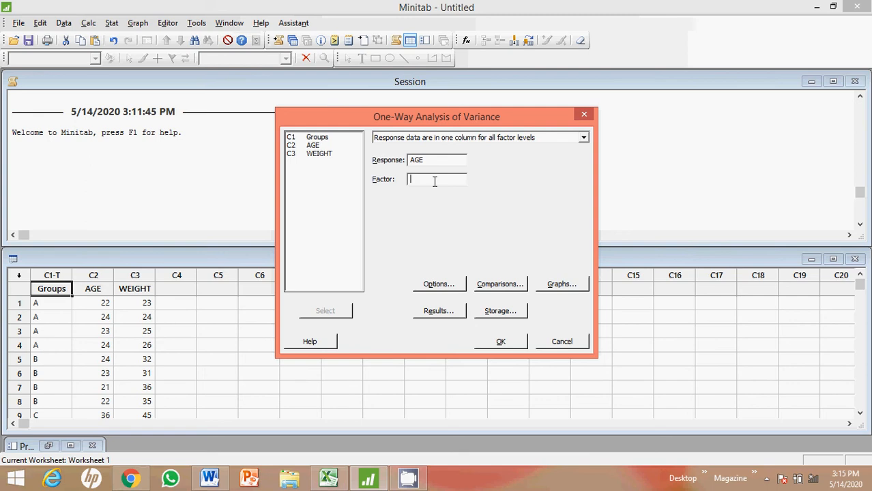
{"action": "left_click", "coordinate": [316, 138]}
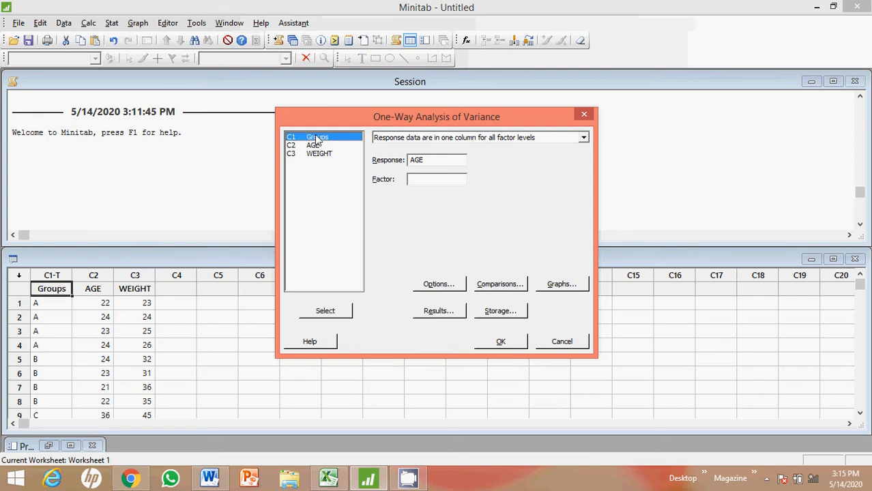
{"action": "double_click", "coordinate": [317, 137]}
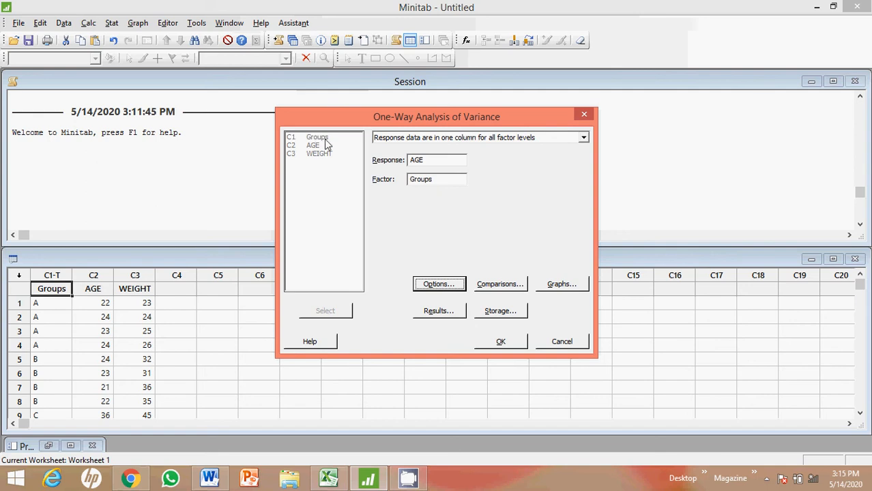
{"action": "left_click", "coordinate": [438, 181]}
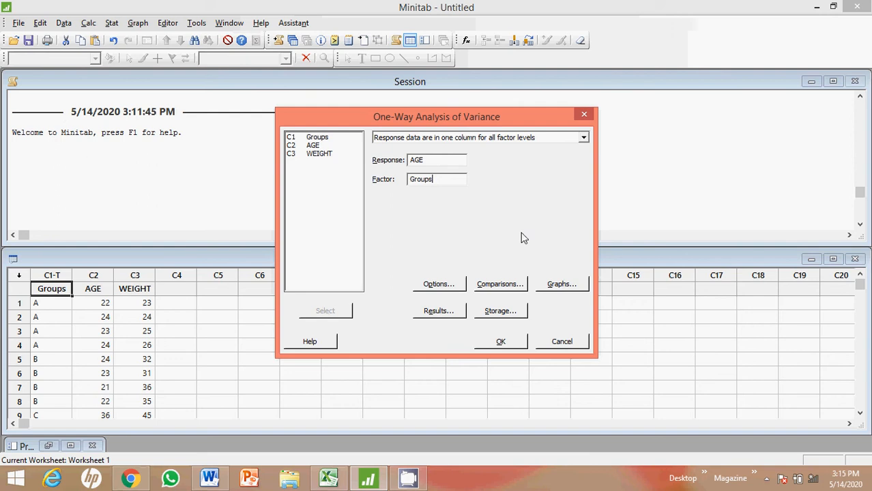
Enable the Tukey comparison procedure for the one-way ANOVA and run the analysis
{"action": "left_click", "coordinate": [500, 285]}
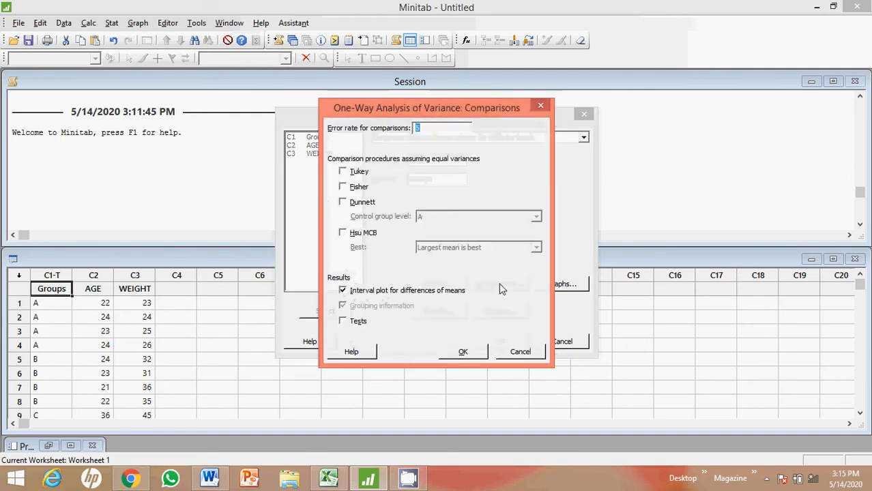
{"action": "left_click", "coordinate": [345, 175]}
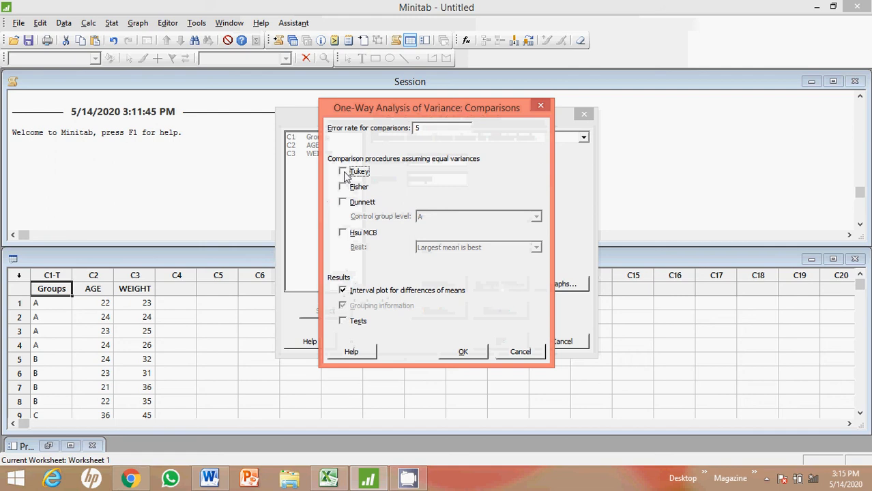
{"action": "left_click", "coordinate": [461, 353]}
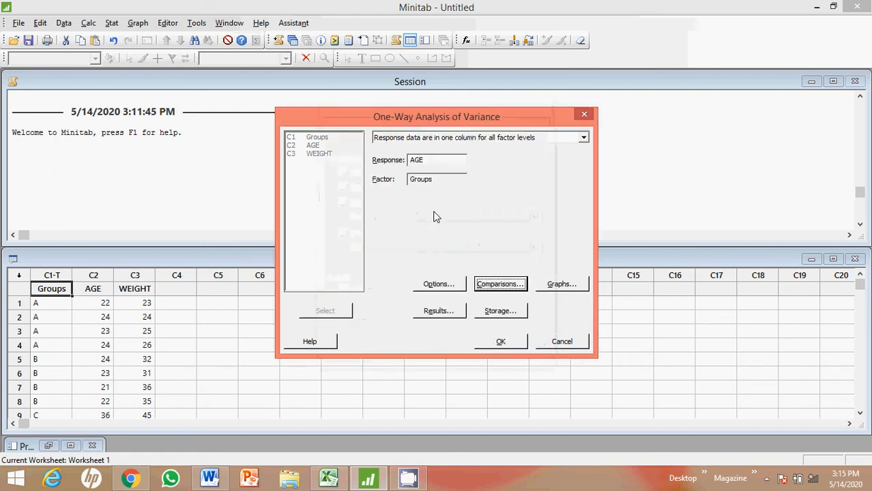
{"action": "left_click", "coordinate": [506, 341]}
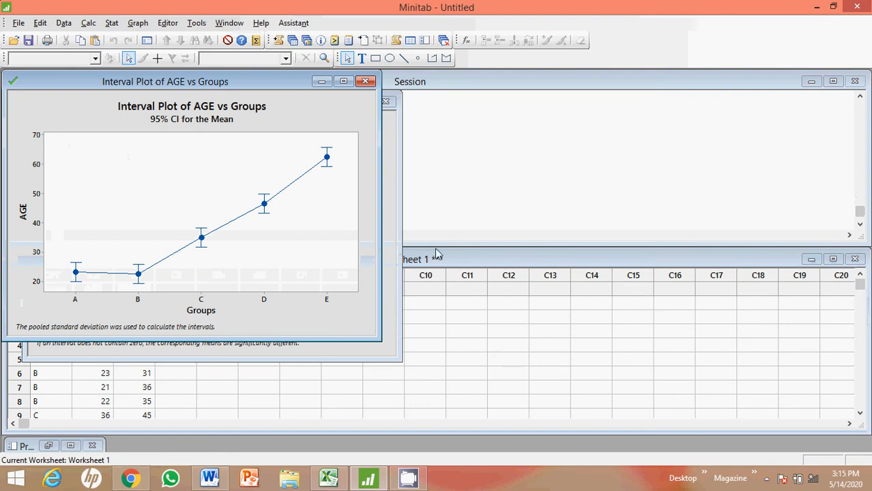
Close the AGE interval plot and the Tukey confidence interval graph without saving either one
{"action": "left_click", "coordinate": [366, 82]}
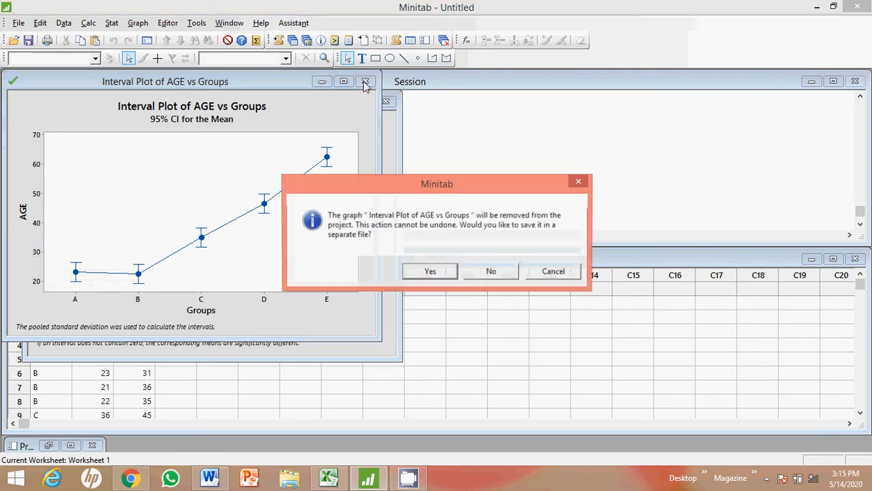
{"action": "left_click", "coordinate": [490, 272]}
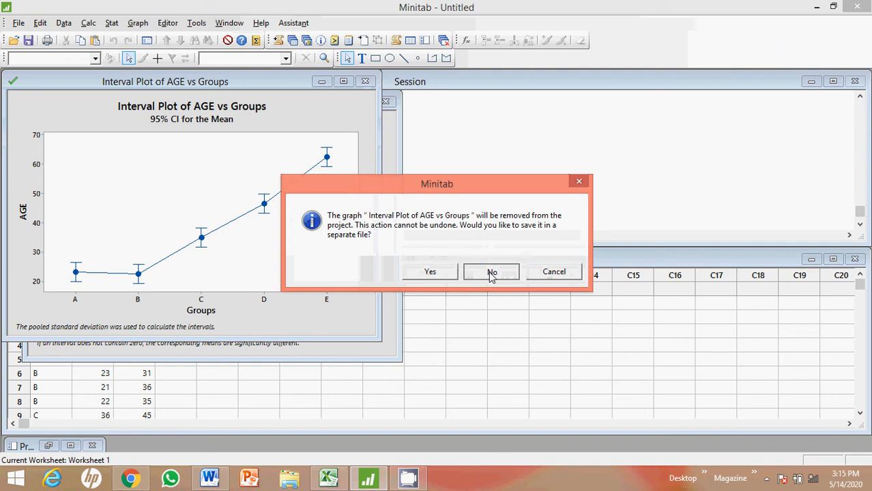
{"action": "left_click", "coordinate": [391, 103]}
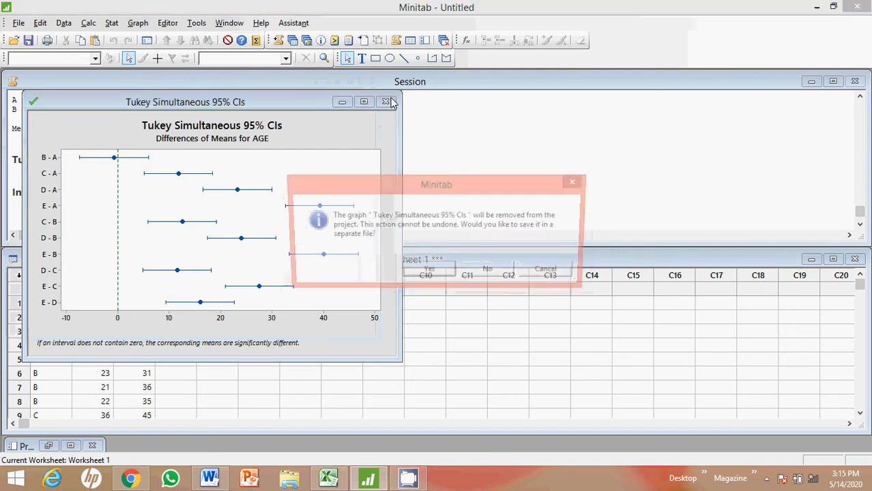
{"action": "left_click", "coordinate": [476, 272]}
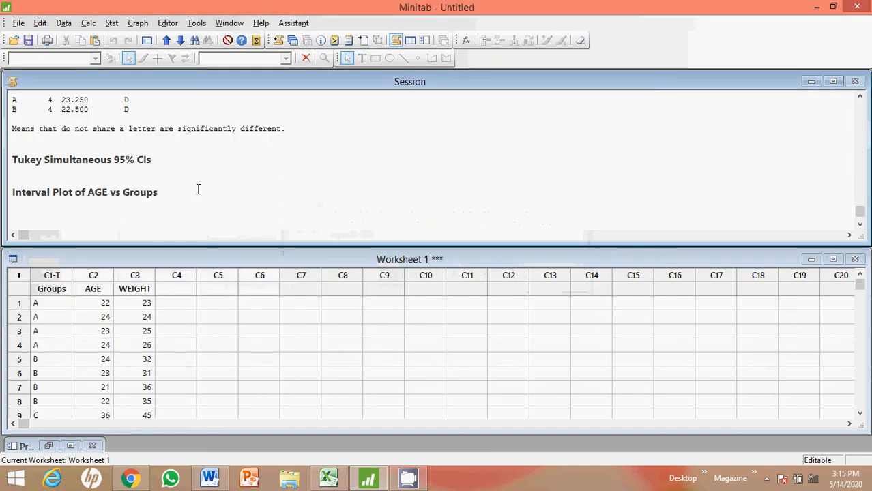
Copy the Means table with the group means, standard deviations and 95% CIs for groups A to E from the Session output
{"action": "scroll", "coordinate": [198, 190], "scroll_direction": "up", "scroll_amount": 3}
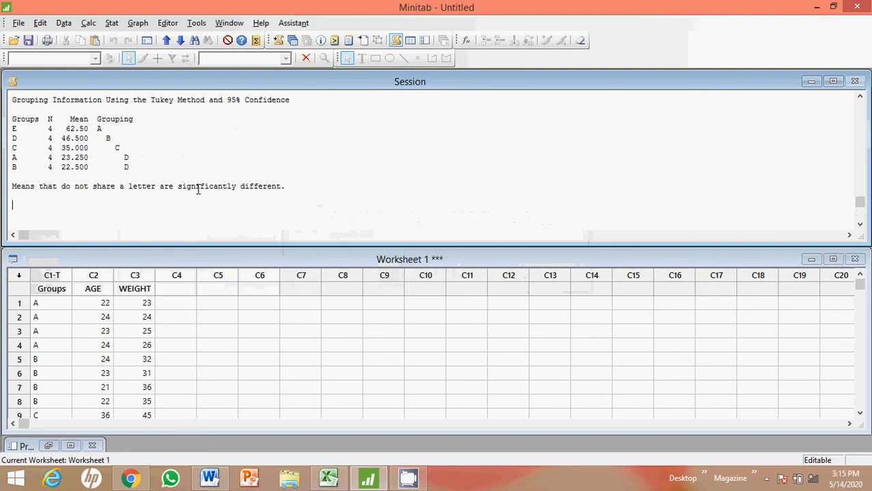
{"action": "scroll", "coordinate": [198, 189], "scroll_direction": "up", "scroll_amount": 1}
{"action": "scroll", "coordinate": [198, 189], "scroll_direction": "down", "scroll_amount": 2}
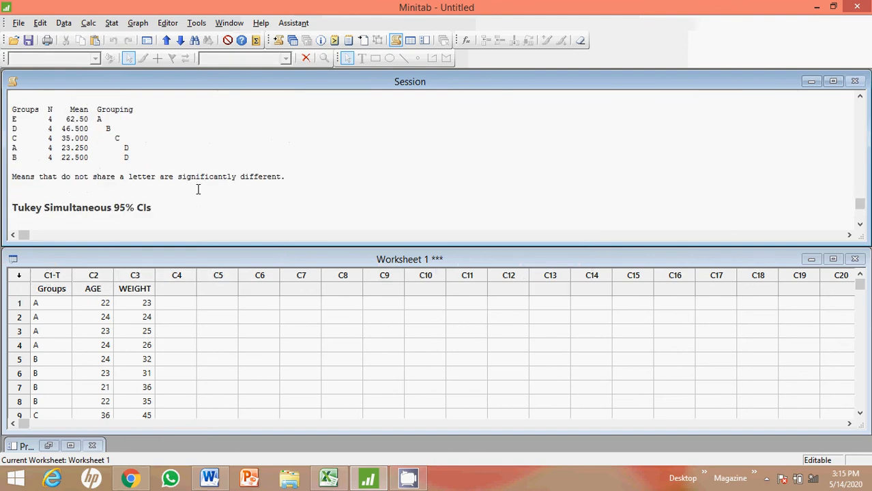
{"action": "scroll", "coordinate": [198, 189], "scroll_direction": "up", "scroll_amount": 8}
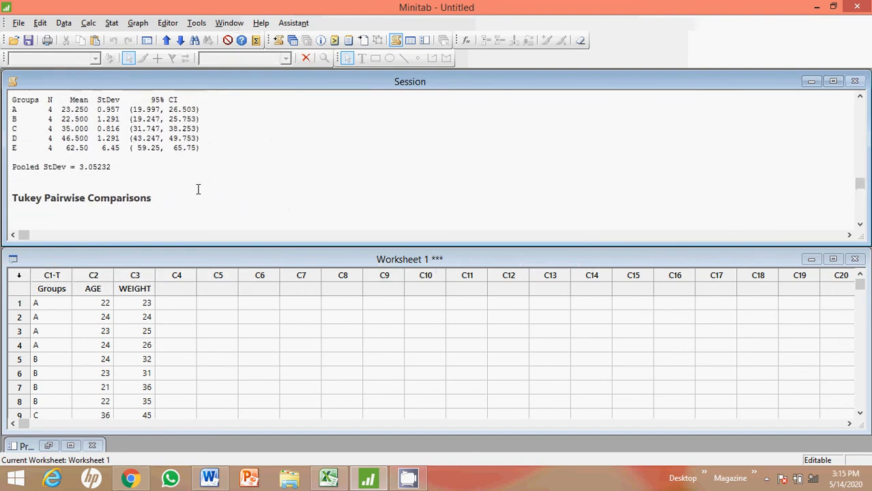
{"action": "scroll", "coordinate": [198, 189], "scroll_direction": "up", "scroll_amount": 1}
{"action": "scroll", "coordinate": [198, 190], "scroll_direction": "up", "scroll_amount": 1}
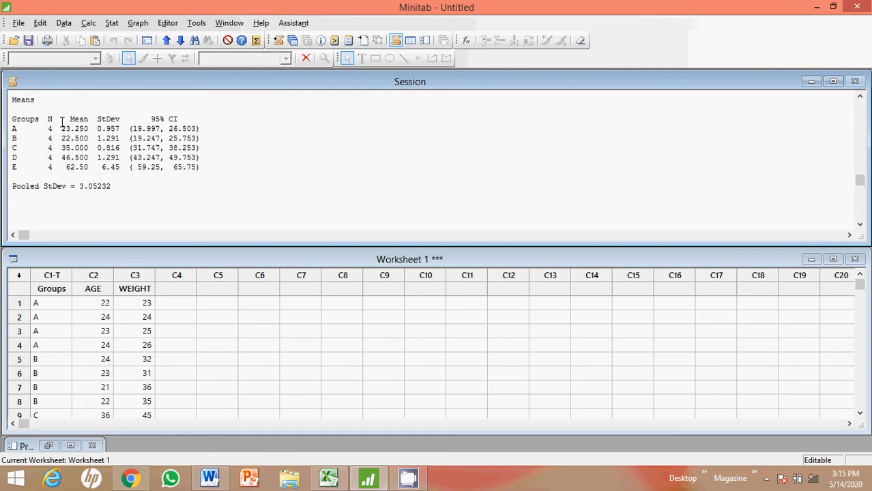
{"action": "left_click_drag", "start_coordinate": [60, 116], "coordinate": [120, 157]}
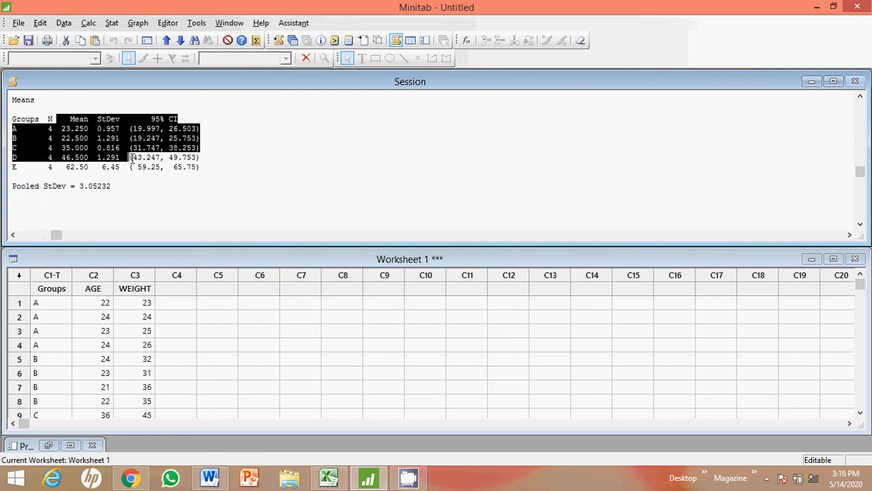
{"action": "left_click_drag", "start_coordinate": [13, 118], "coordinate": [205, 167]}
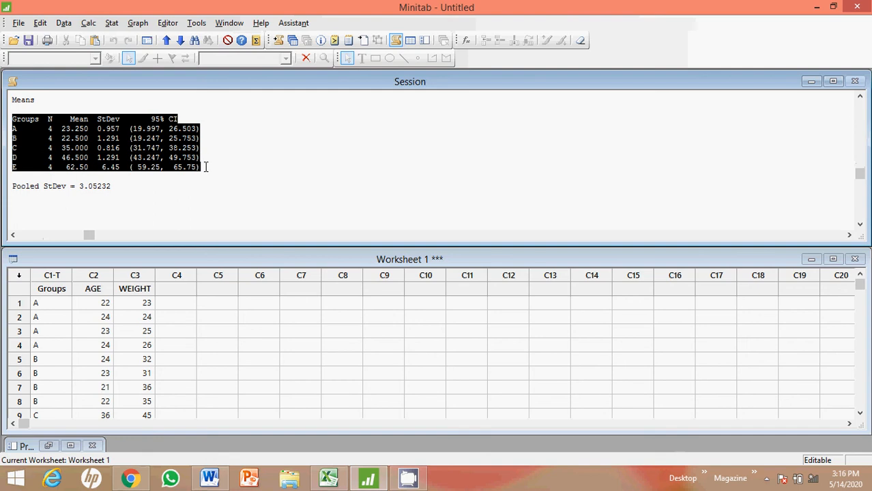
{"action": "right_click", "coordinate": [116, 138]}
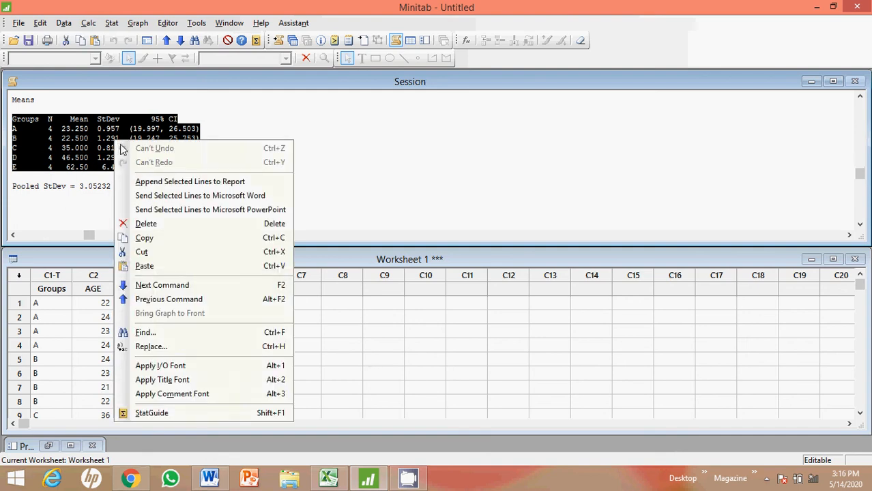
{"action": "left_click", "coordinate": [169, 241]}
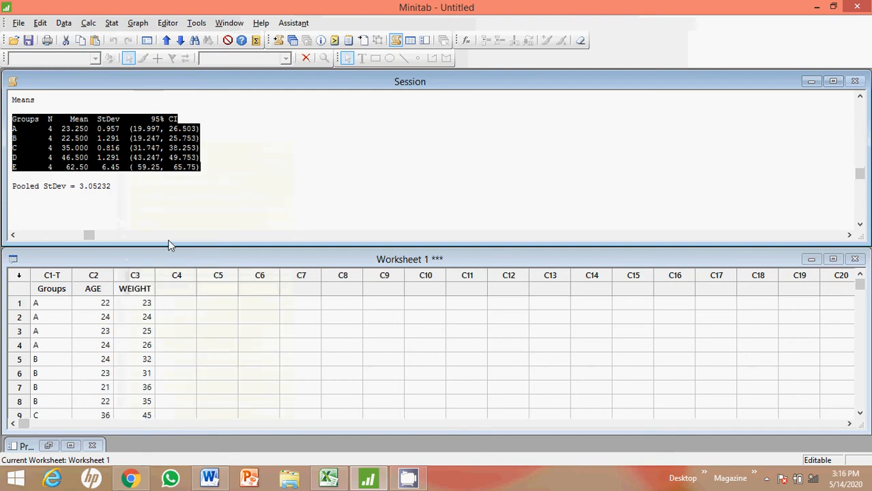
Find and open Microsoft Word 2010, and create a new blank document
{"action": "left_click", "coordinate": [15, 478]}
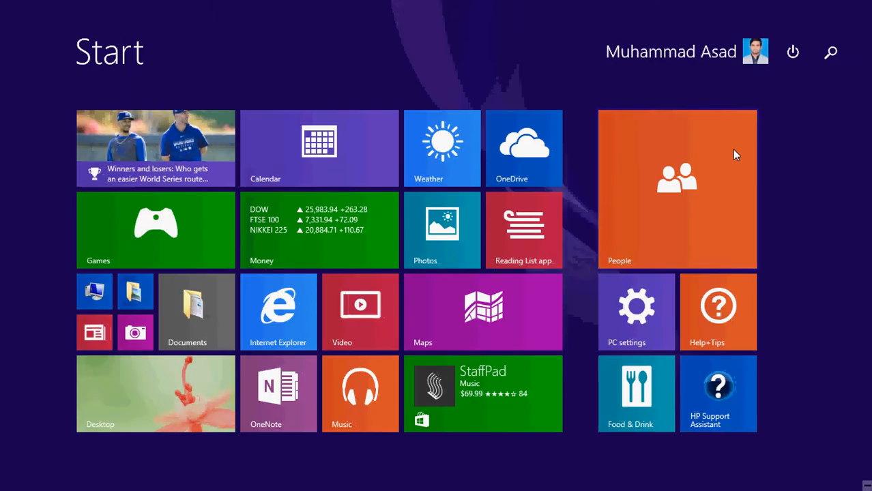
{"action": "left_click", "coordinate": [831, 53]}
{"action": "type", "text": "W"}
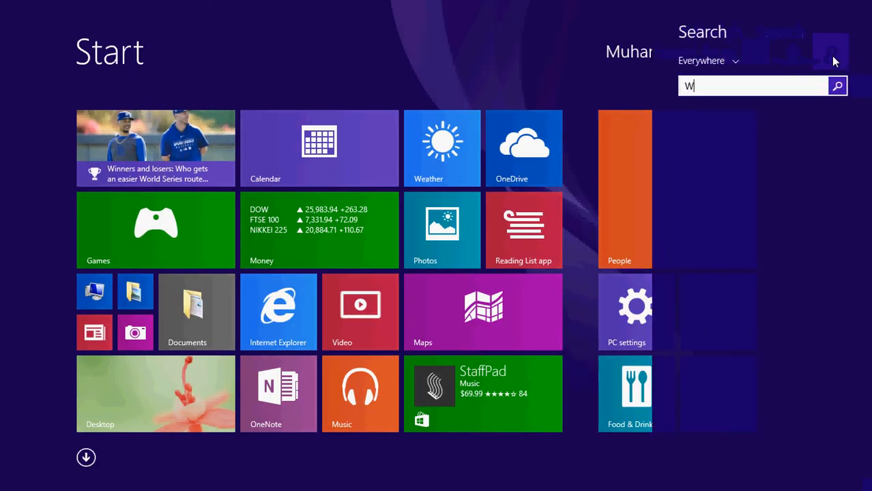
{"action": "type", "text": "ORD 2010"}
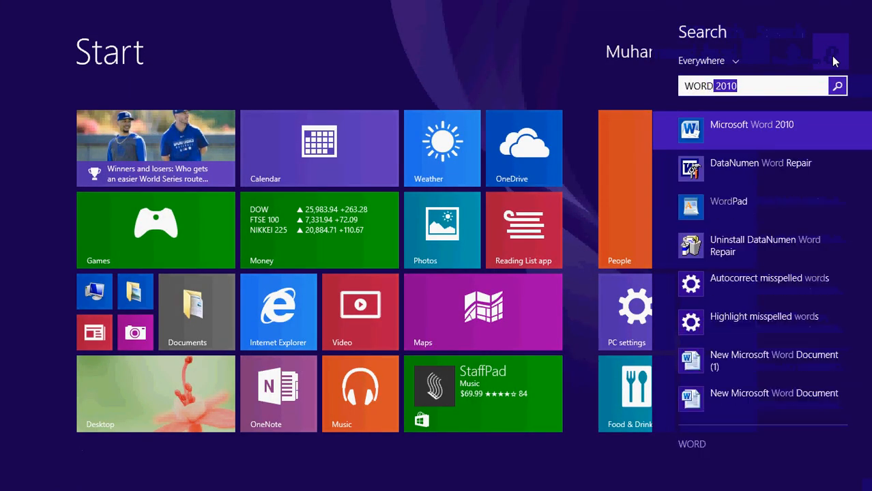
{"action": "left_click", "coordinate": [790, 122]}
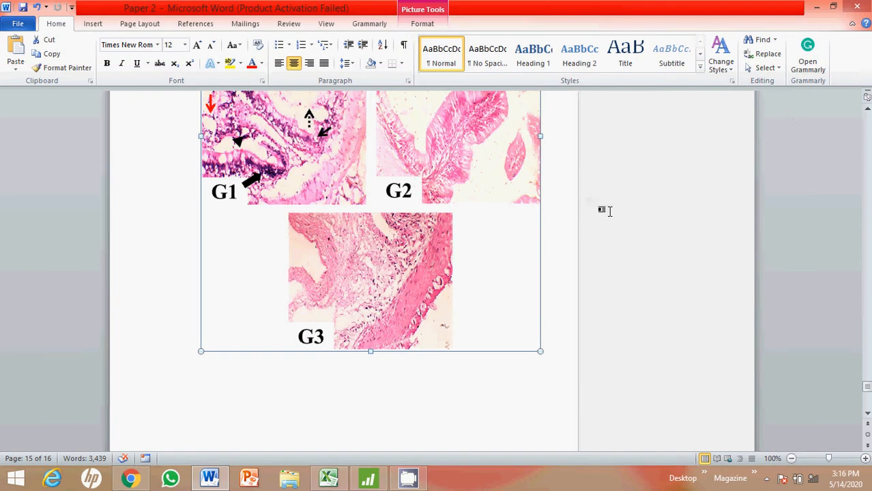
{"action": "key", "text": "ctrl+n"}
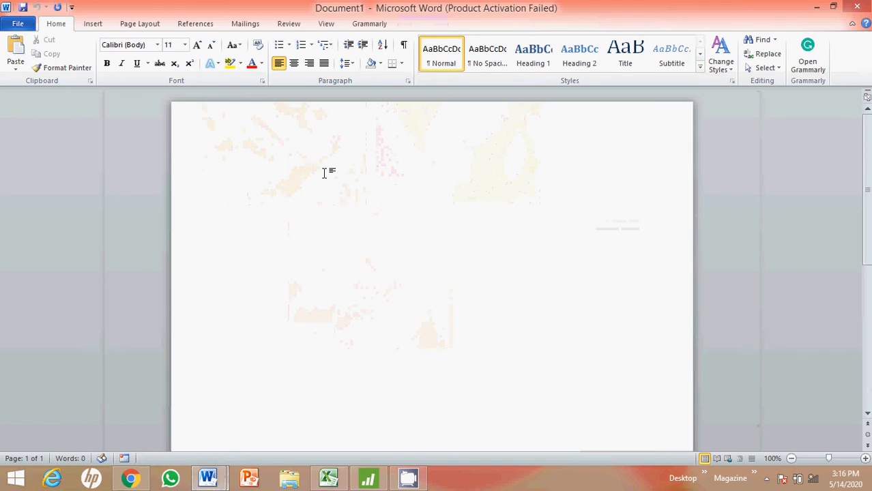
Paste the copied Means table into the blank document as text only
{"action": "right_click", "coordinate": [254, 176]}
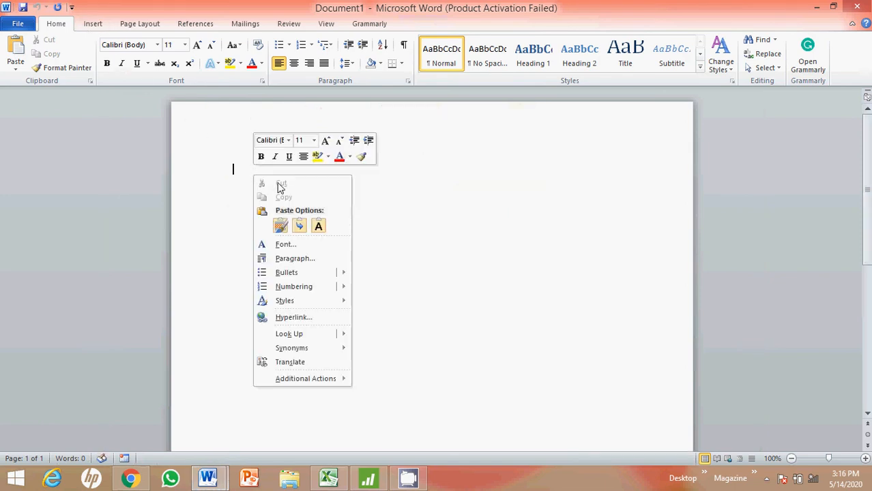
{"action": "left_click", "coordinate": [318, 226]}
{"action": "scroll", "coordinate": [365, 232], "scroll_direction": "down", "scroll_amount": 1}
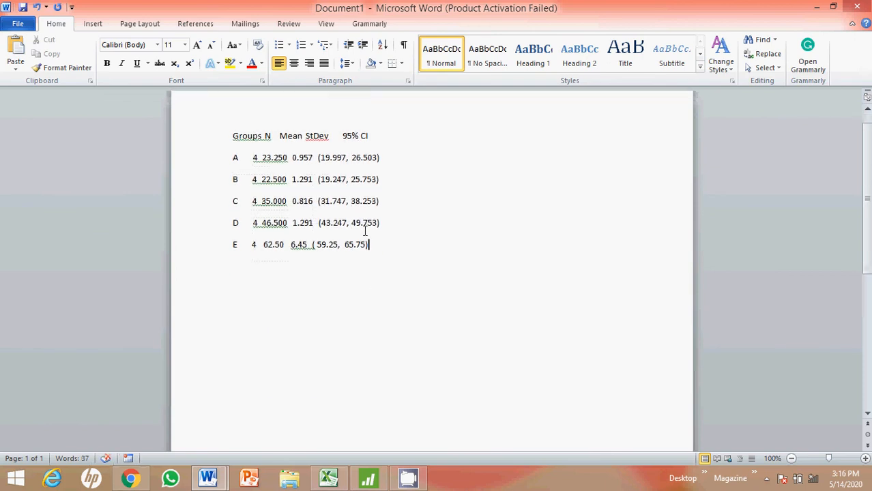
Leave a blank line below the pasted results and insert a table with three columns and six rows
{"action": "key", "text": "Return"}
{"action": "key", "text": "Return"}
{"action": "scroll", "coordinate": [404, 285], "scroll_direction": "down", "scroll_amount": 1}
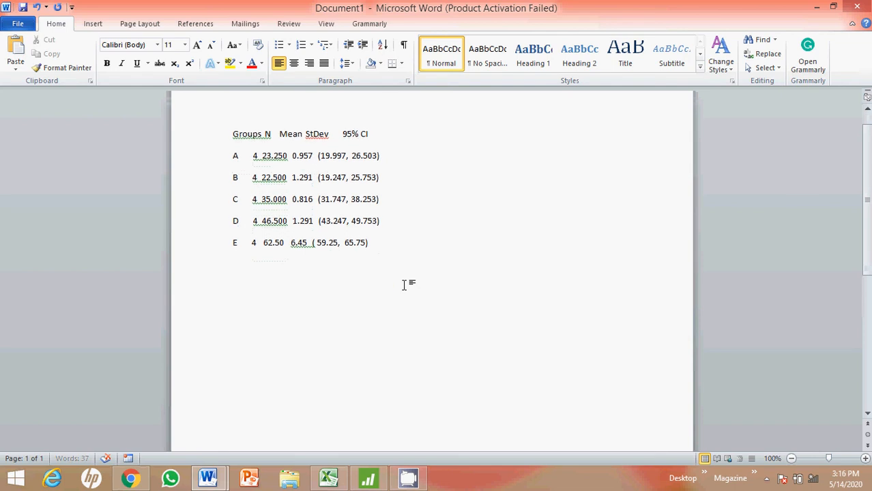
{"action": "scroll", "coordinate": [404, 285], "scroll_direction": "down", "scroll_amount": 1}
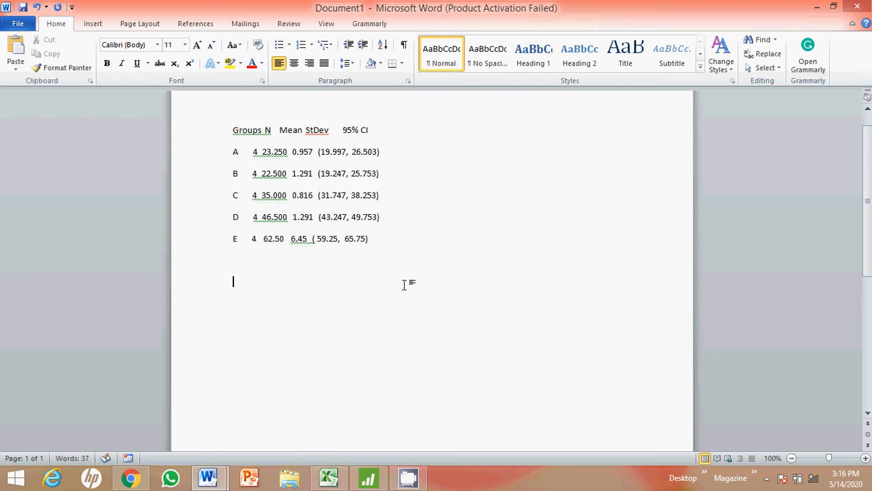
{"action": "left_click", "coordinate": [93, 26]}
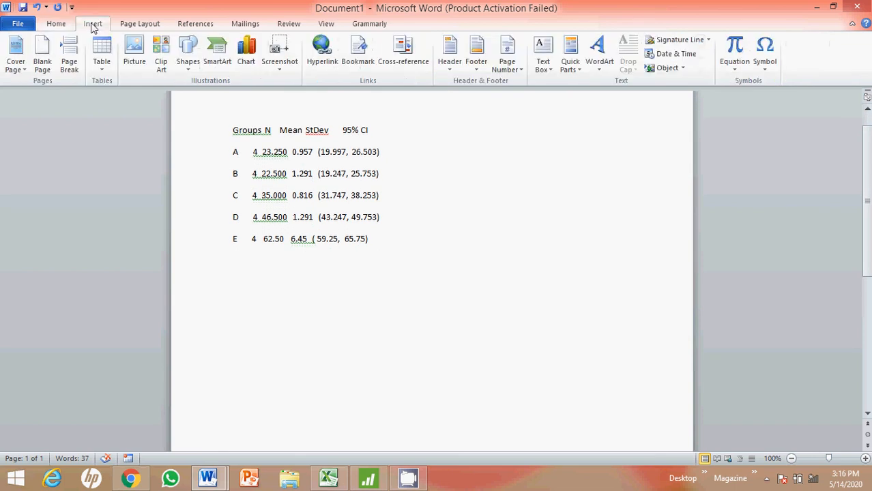
{"action": "left_click", "coordinate": [100, 72]}
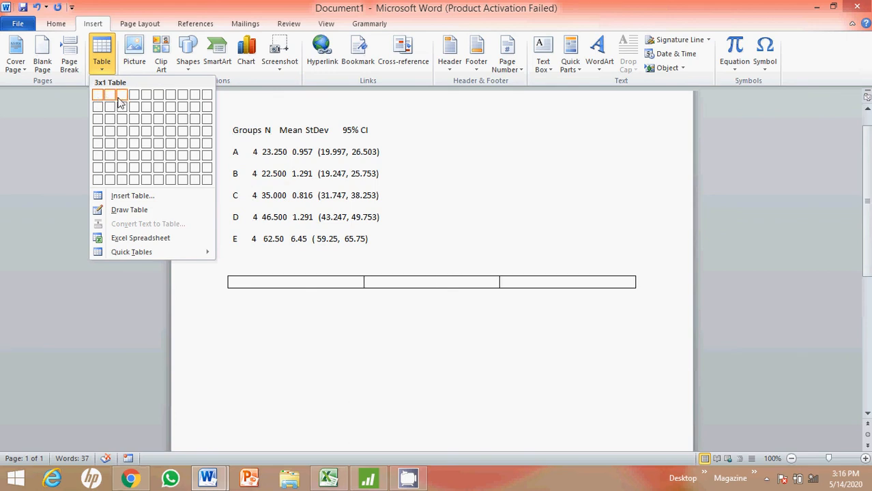
{"action": "left_click", "coordinate": [122, 157]}
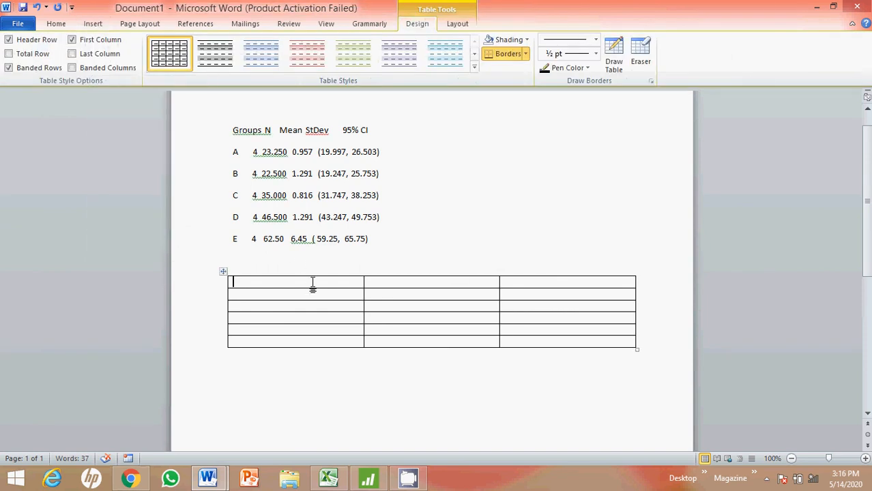
Head the table's first column with Groups
{"action": "type", "text": "gROUPS"}
{"action": "key", "text": "BackSpace"}
{"action": "key", "text": "BackSpace"}
{"action": "key", "text": "BackSpace"}
{"action": "key", "text": "BackSpace"}
{"action": "key", "text": "BackSpace"}
{"action": "key", "text": "BackSpace"}
{"action": "type", "text": "Gro"}
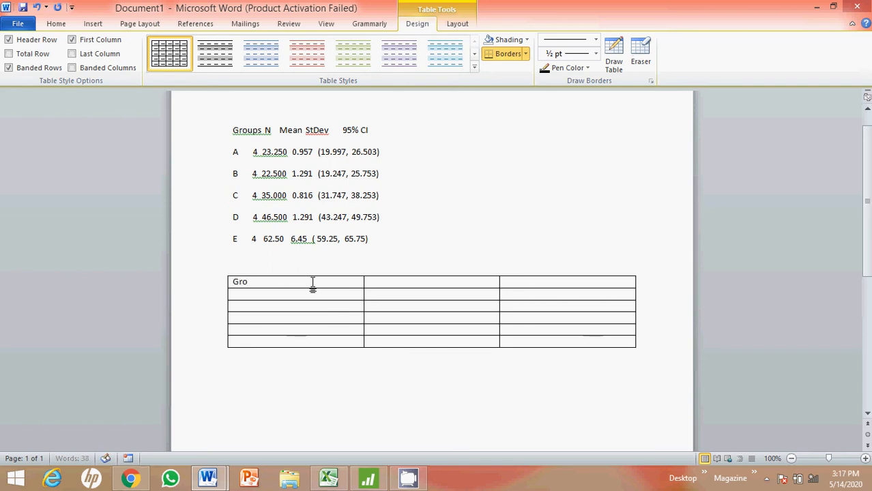
{"action": "type", "text": "ups "}
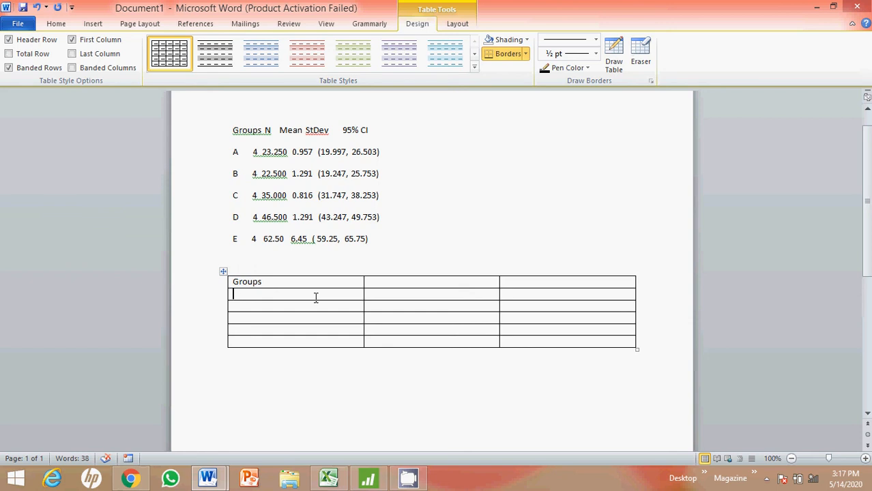
Fill the rows of the Groups column with the letters A, B, C, D and E
{"action": "type", "text": "A"}
{"action": "key", "text": "Down"}
{"action": "type", "text": "B"}
{"action": "key", "text": "Down"}
{"action": "type", "text": "C"}
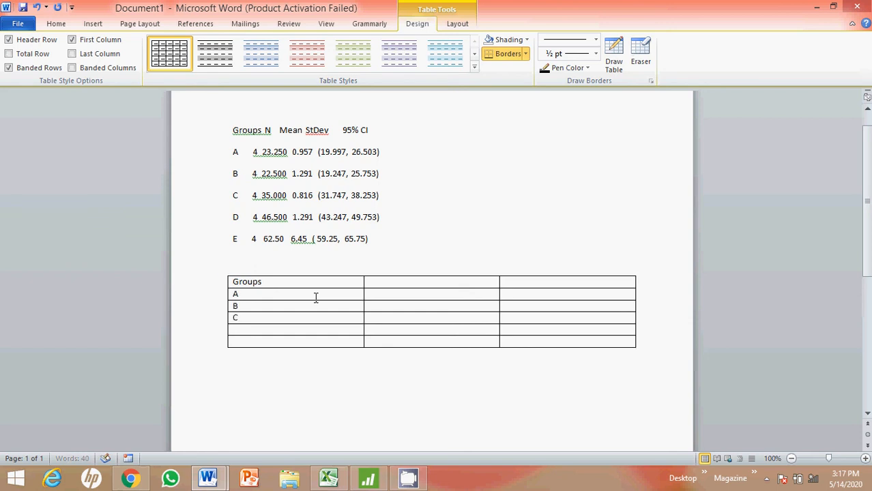
{"action": "key", "text": "Down"}
{"action": "type", "text": "D"}
{"action": "key", "text": "Down"}
{"action": "type", "text": "E"}
Head the second column Treatments and enter 0, 10, 20, 30 and 40 for groups A to E
{"action": "left_click", "coordinate": [425, 282]}
{"action": "type", "text": "Treatments"}
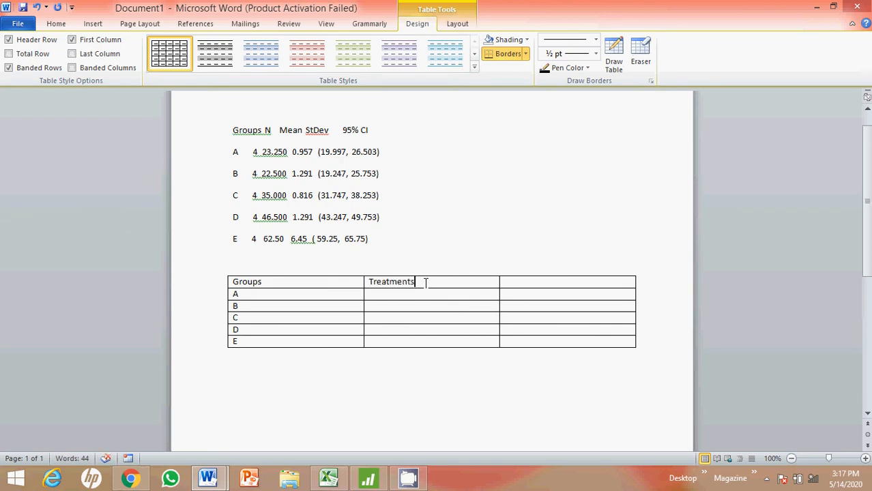
{"action": "key", "text": "Down"}
{"action": "type", "text": "0"}
{"action": "key", "text": "Down"}
{"action": "type", "text": "10"}
{"action": "key", "text": "Down"}
{"action": "type", "text": "20"}
{"action": "key", "text": "Down"}
{"action": "type", "text": "30"}
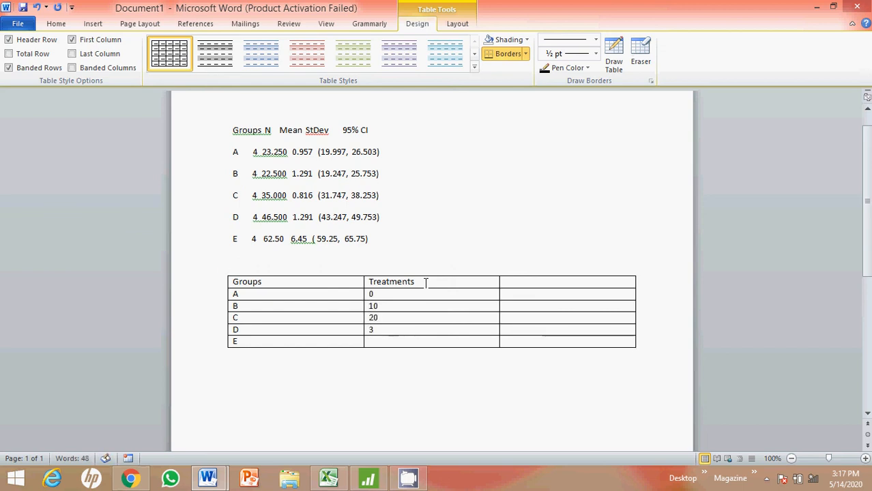
{"action": "key", "text": "Down"}
{"action": "type", "text": "40"}
{"action": "key", "text": "Down"}
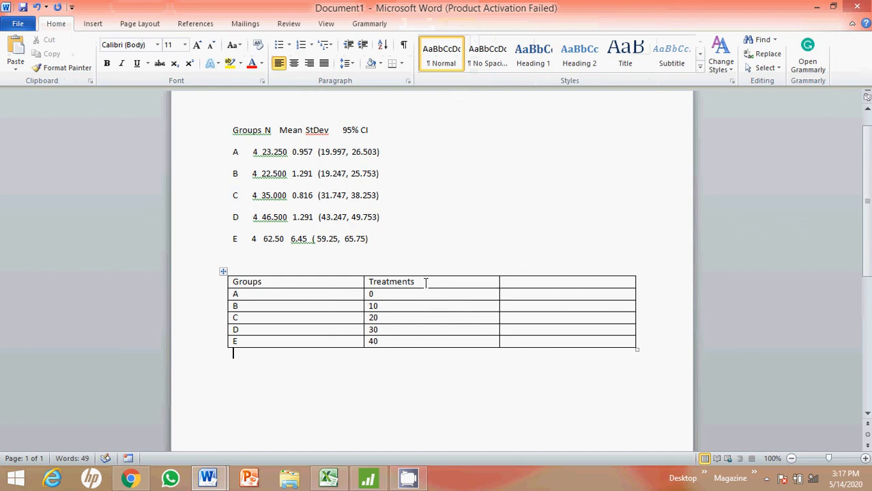
{"action": "left_click", "coordinate": [423, 294]}
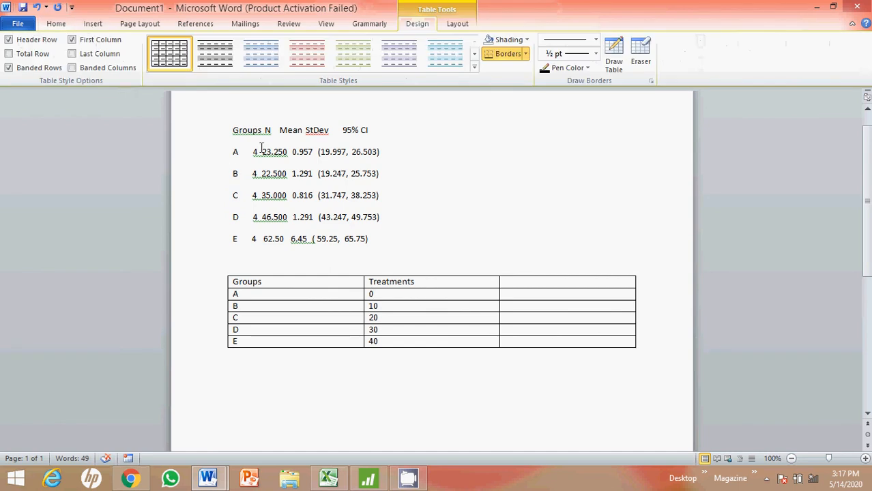
Head the third column Age (Years) and enter the means 23.25, 22.50, 35.00, 46.50 and 62.00 for groups A to E
{"action": "left_click", "coordinate": [547, 284]}
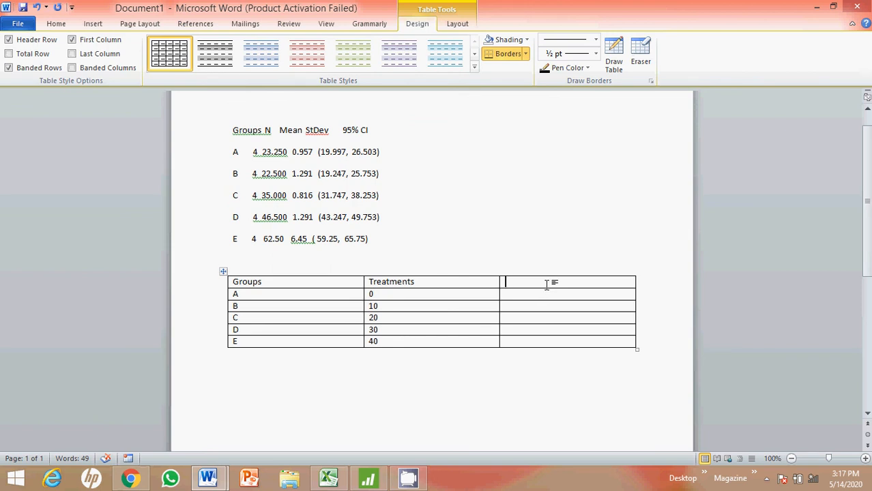
{"action": "type", "text": "Age (Year"}
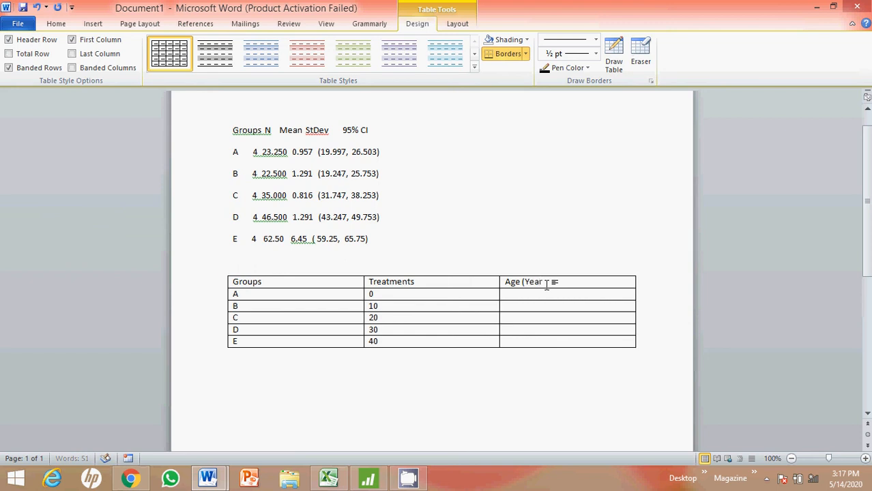
{"action": "type", "text": "s)"}
{"action": "type", "text": "23.25"}
{"action": "key", "text": "Down"}
{"action": "type", "text": "22.5"}
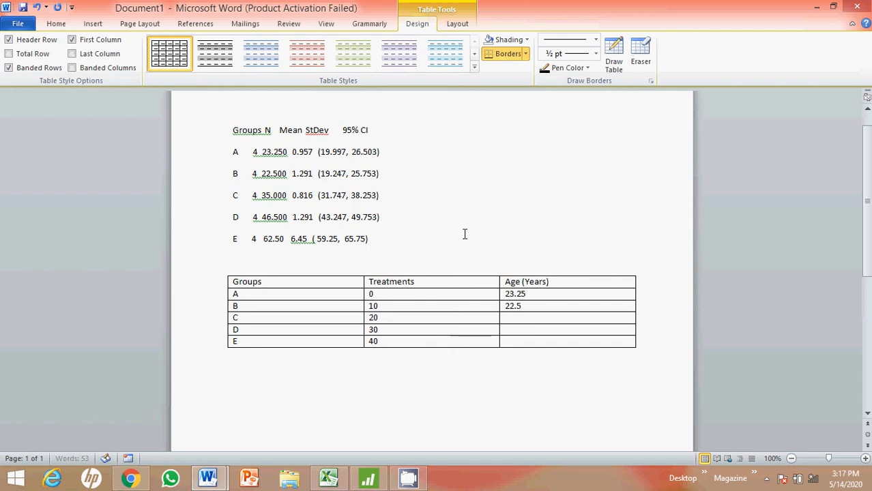
{"action": "type", "text": "035.00"}
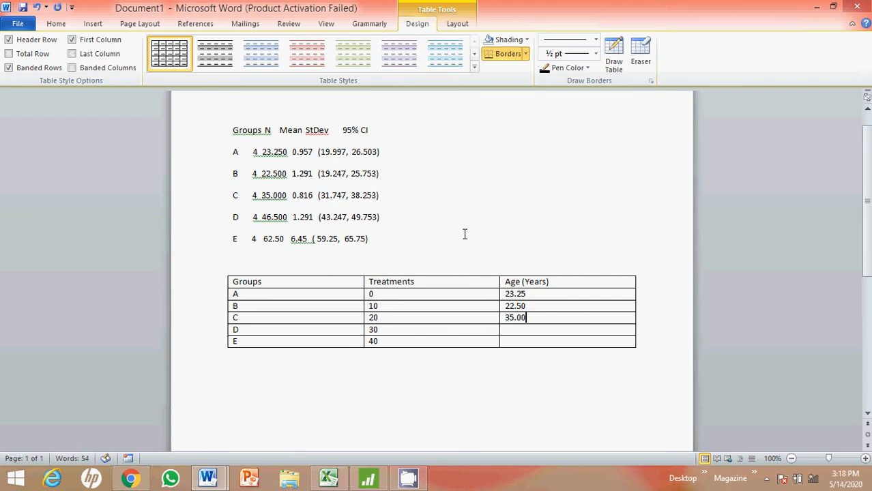
{"action": "key", "text": "Down"}
{"action": "type", "text": "46.50"}
{"action": "key", "text": "Down"}
{"action": "type", "text": "62.00"}
Insert a plus-minus sign (±) directly after group A's mean in the Age (Years) column
{"action": "key", "text": "Up"}
{"action": "key", "text": "Up"}
{"action": "key", "text": "Up"}
{"action": "key", "text": "Up"}
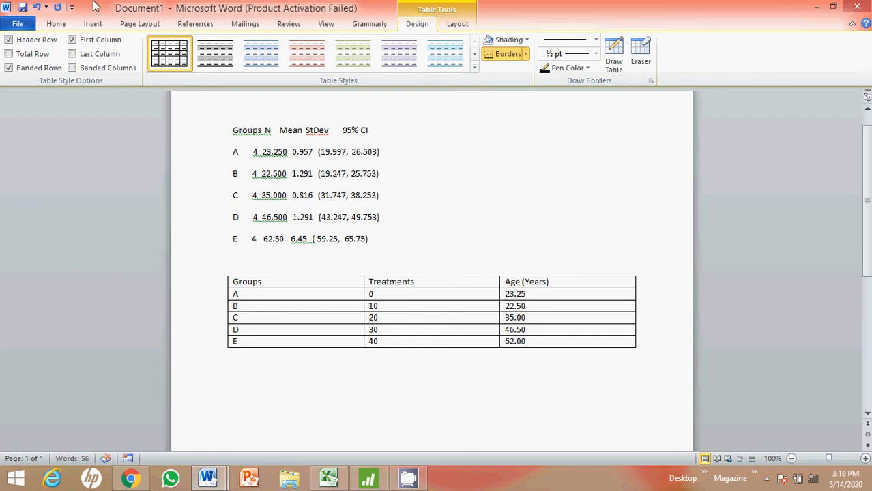
{"action": "left_click", "coordinate": [93, 26]}
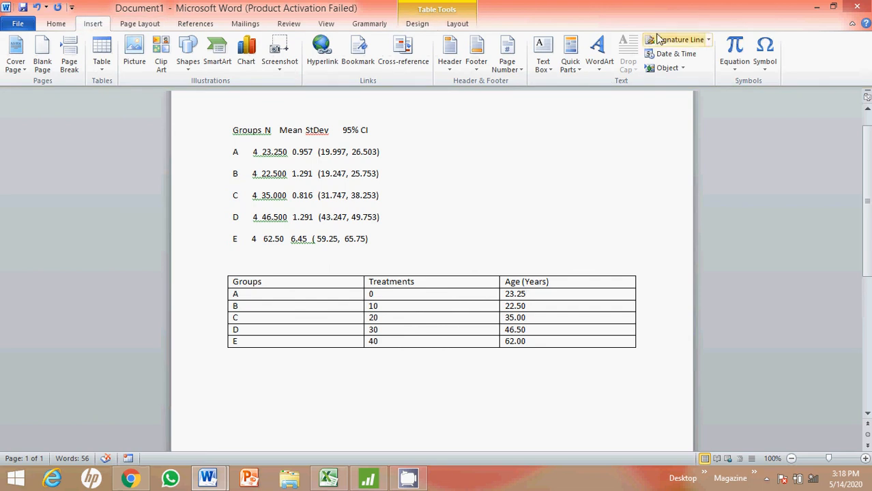
{"action": "left_click", "coordinate": [761, 64]}
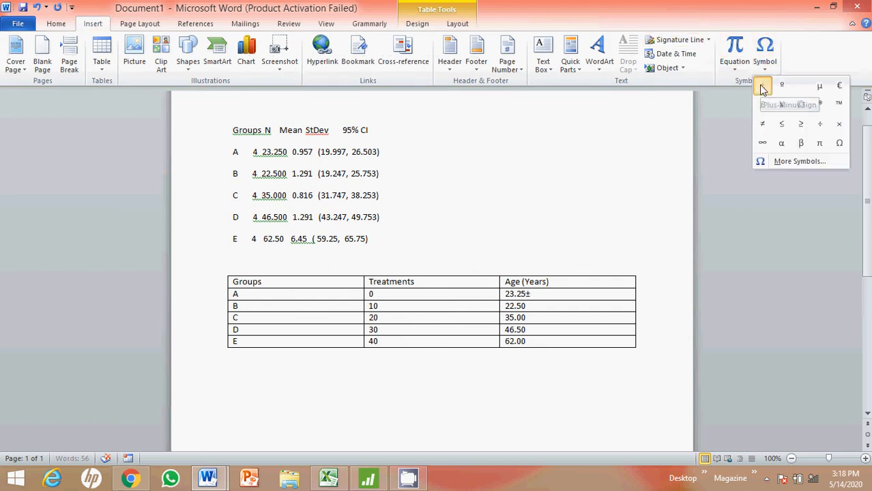
{"action": "left_click", "coordinate": [763, 87]}
Copy the ± sign and paste it after the means of groups B, C, D and E
{"action": "key", "text": "shift+Left"}
{"action": "key", "text": "ctrl+c"}
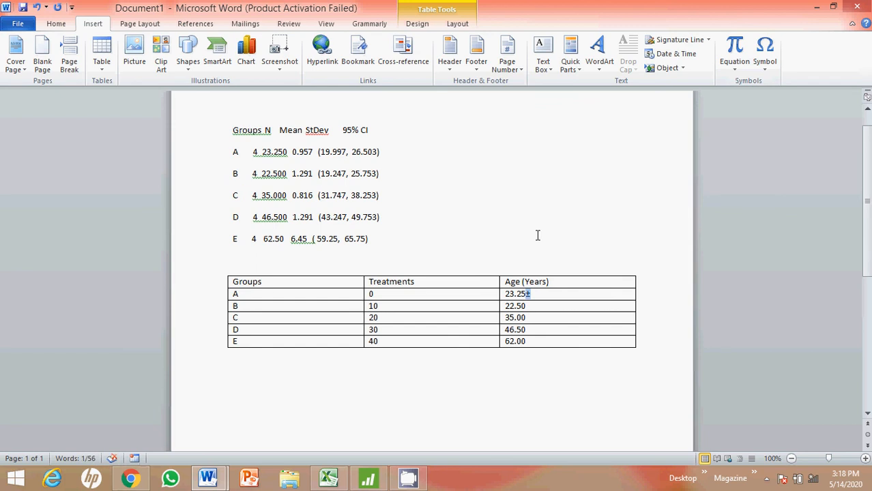
{"action": "key", "text": "Down"}
{"action": "key", "text": "ctrl+v"}
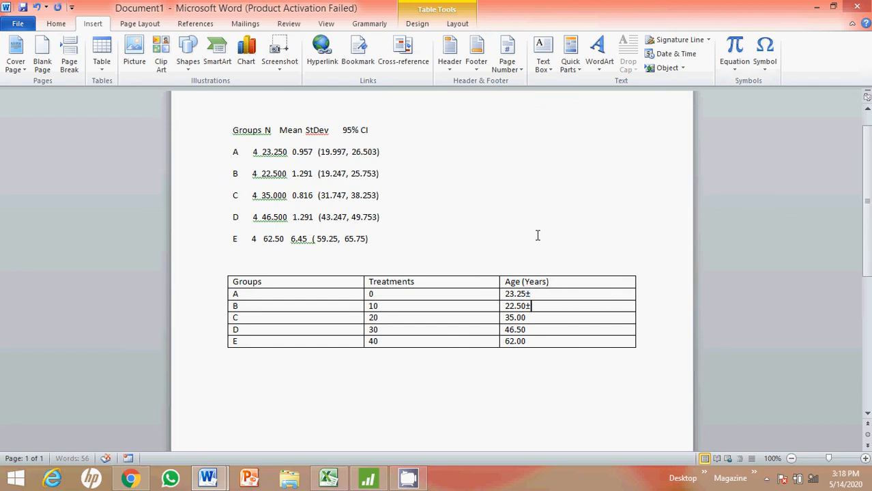
{"action": "key", "text": "Down"}
{"action": "key", "text": "ctrl+v"}
{"action": "key", "text": "Down"}
{"action": "key", "text": "ctrl+v"}
{"action": "key", "text": "Down"}
{"action": "key", "text": "ctrl+v"}
Enter the standard deviations after the ± signs in the Age (Years) column: 0.95 for group A and 1.2 for group B
{"action": "key", "text": "Up"}
{"action": "key", "text": "Up"}
{"action": "key", "text": "Up"}
{"action": "left_click_drag", "start_coordinate": [292, 152], "coordinate": [314, 153]}
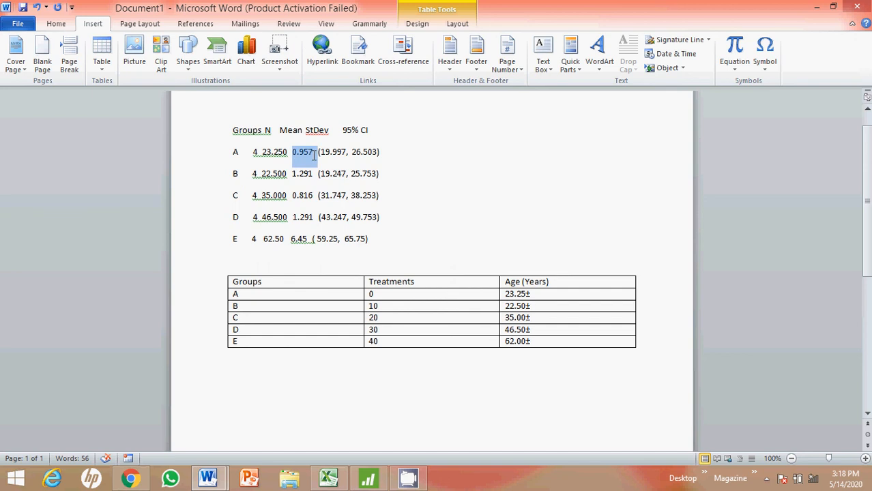
{"action": "left_click", "coordinate": [548, 294]}
{"action": "type", "text": "0.95"}
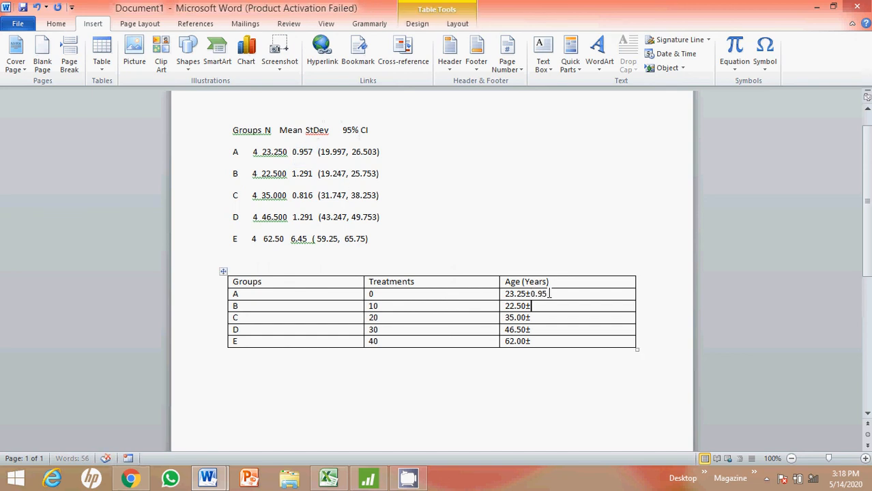
{"action": "key", "text": "Down"}
{"action": "type", "text": "1.2"}
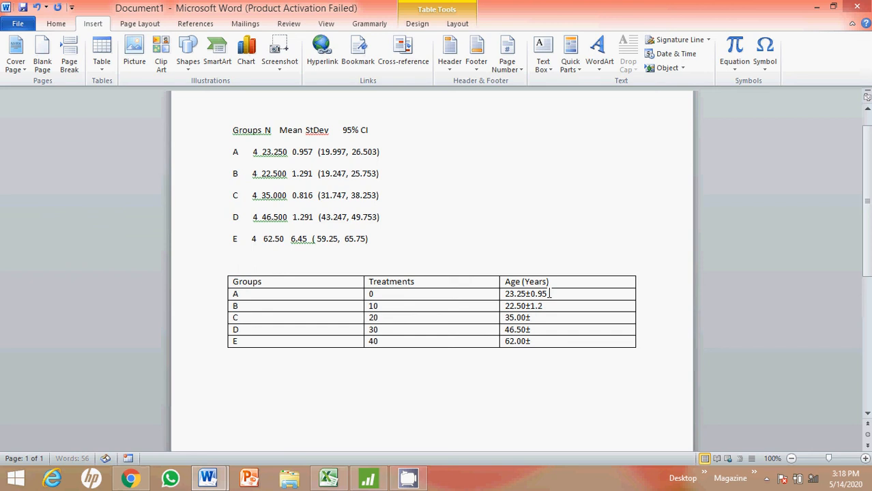